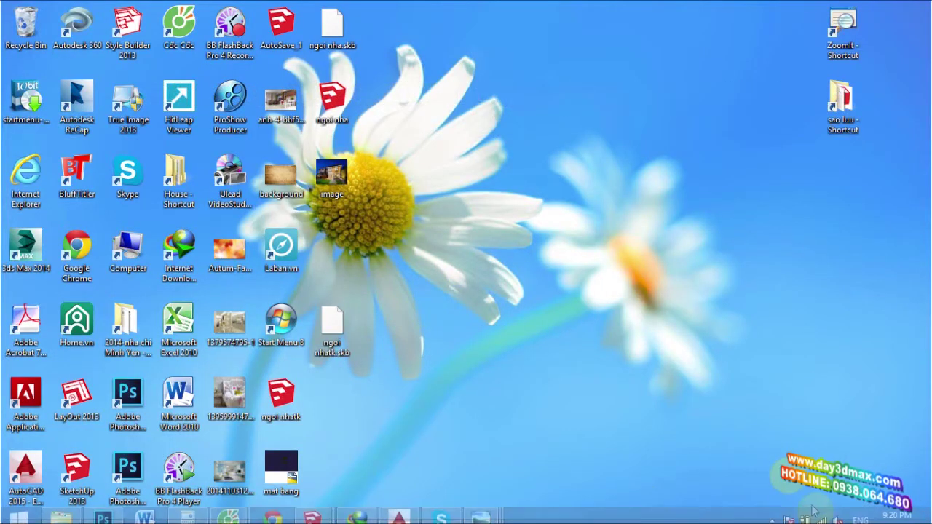
Bring up the SketchUp patch folder in File Explorer and select the SketchUpPro-en installer.
mouse_move(465, 518)
left_click(772, 511)
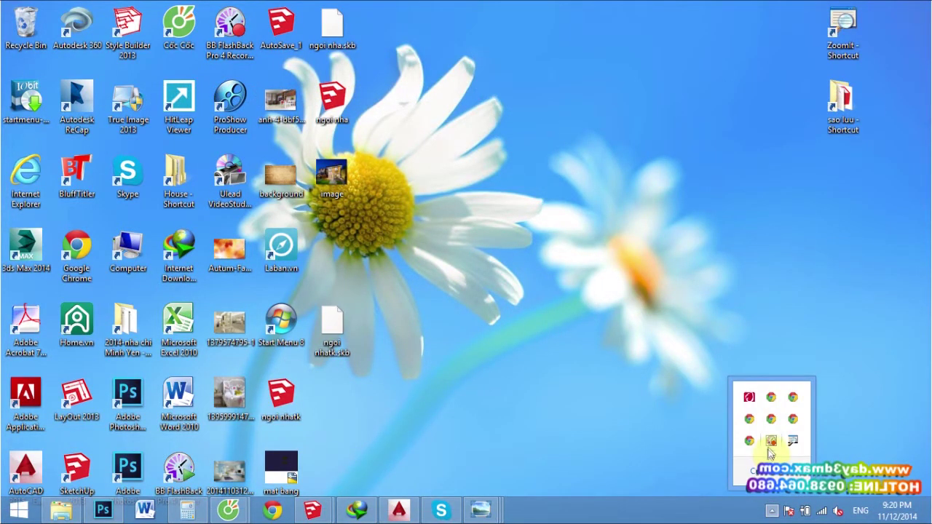
left_click(623, 400)
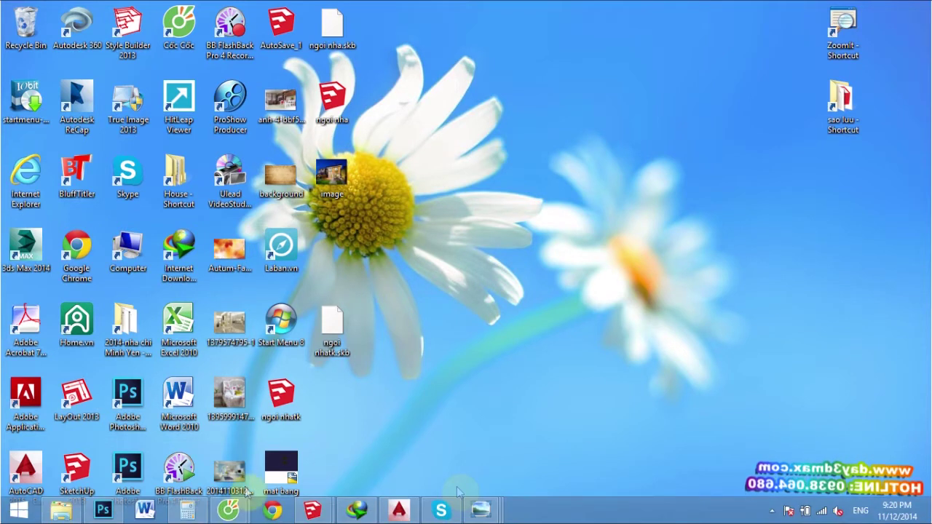
left_click(52, 513)
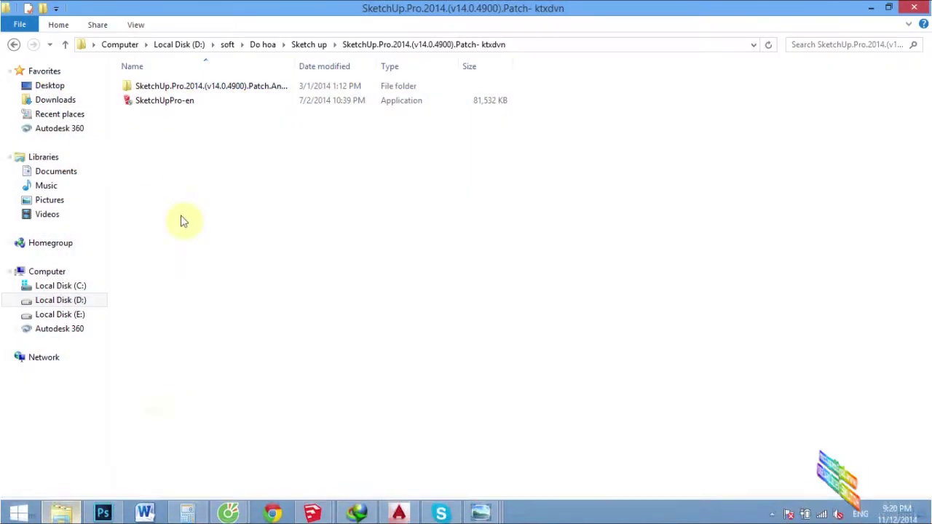
left_click(151, 106)
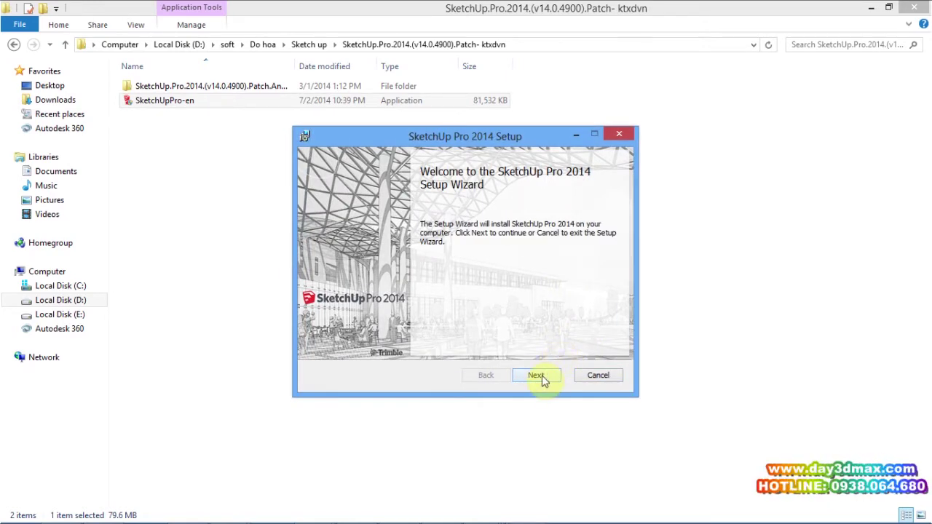
Accept the licence terms and open the destination folder chooser, listing available drives.
left_click(541, 375)
left_click(346, 350)
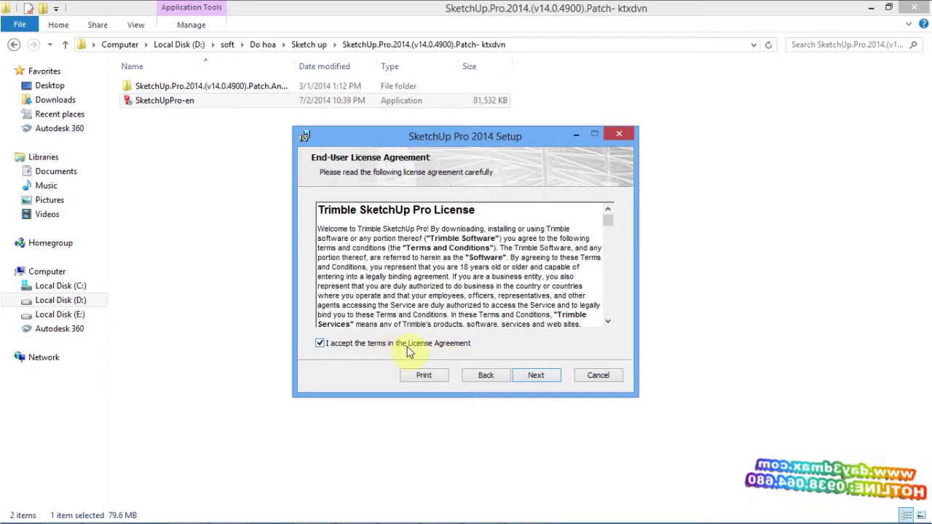
left_click(536, 377)
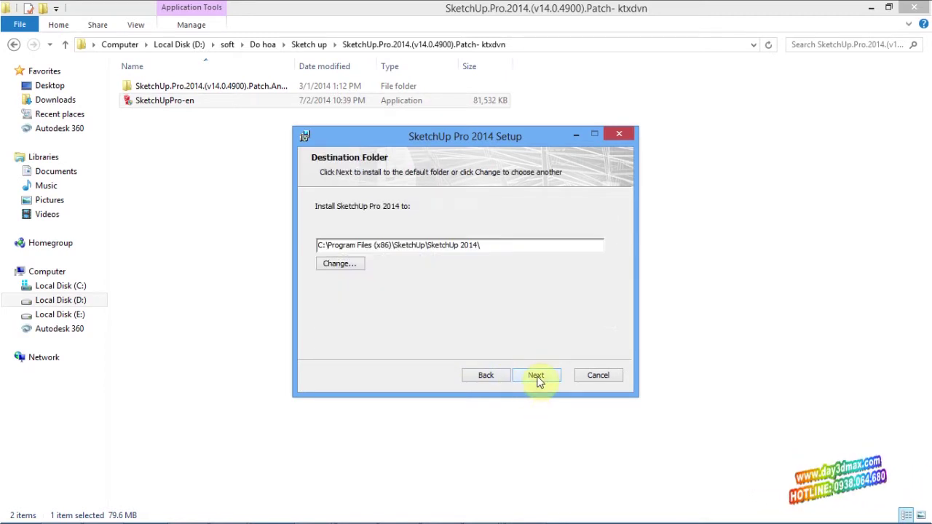
left_click(342, 266)
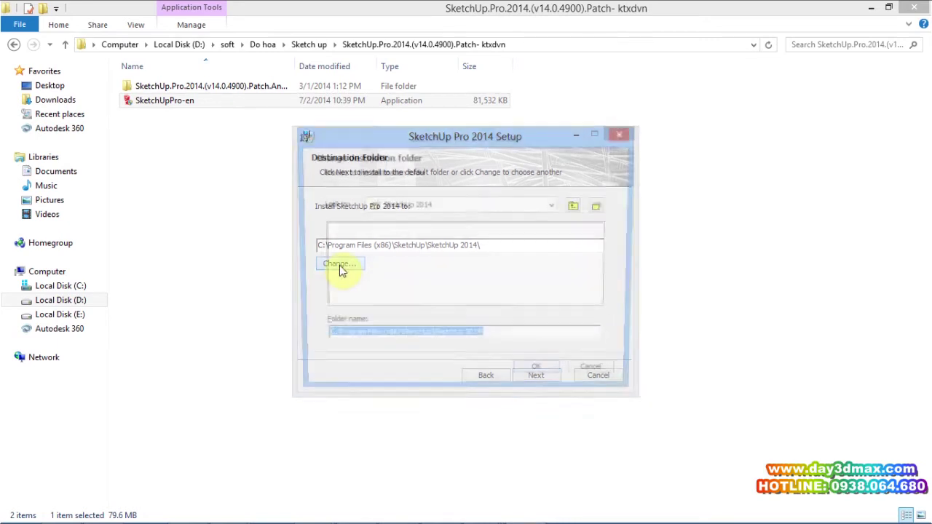
left_click(539, 205)
Browse Local Disk (D:) and pick the Sketch up 2014 folder as the install location.
left_click(479, 270)
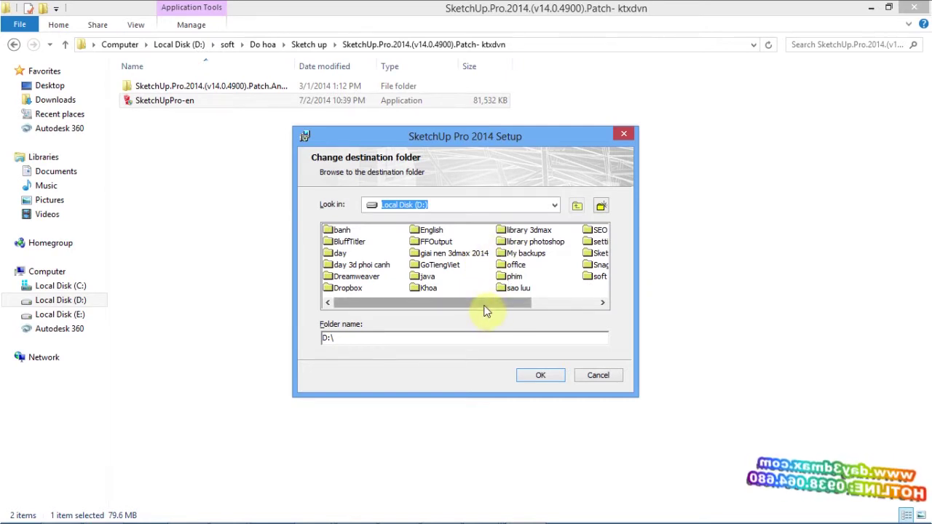
left_click_drag(486, 311, 554, 307)
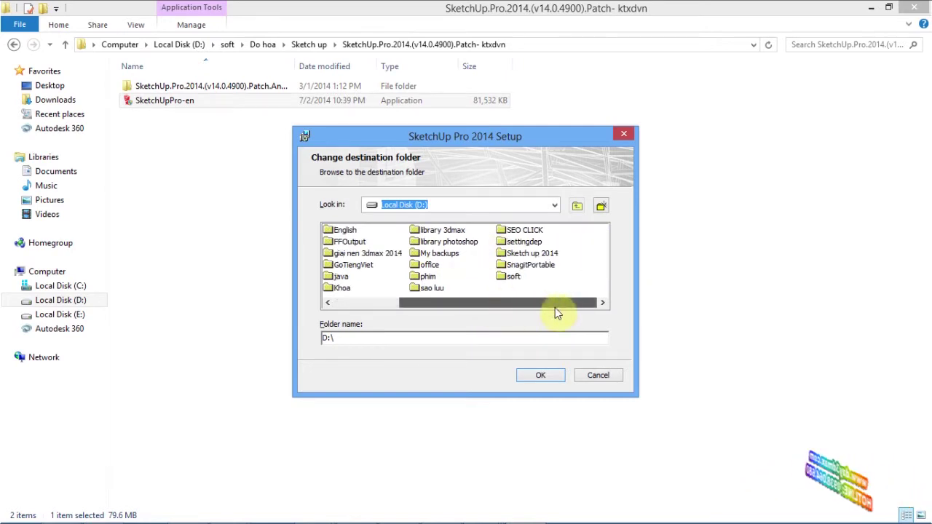
double_click(540, 255)
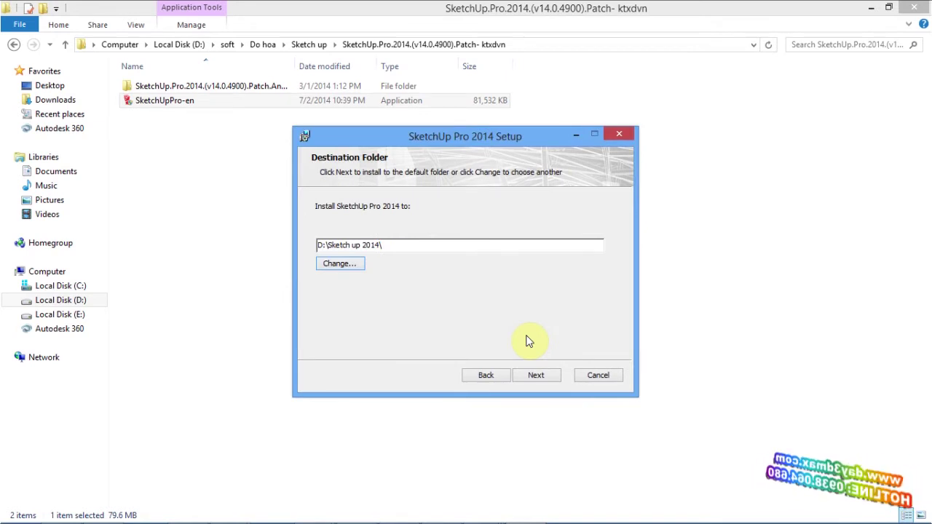
Advance to the ready-to-install page and start installing SketchUp Pro 2014.
left_click(539, 375)
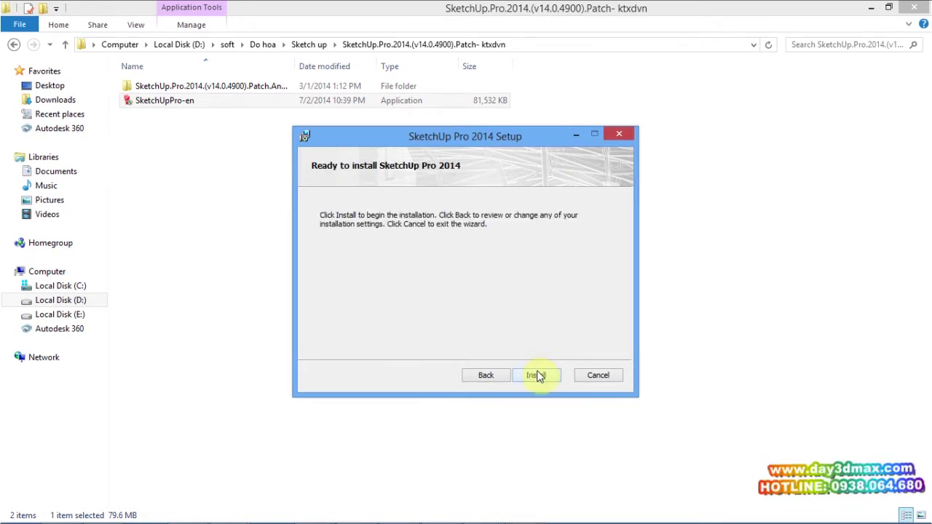
left_click(538, 375)
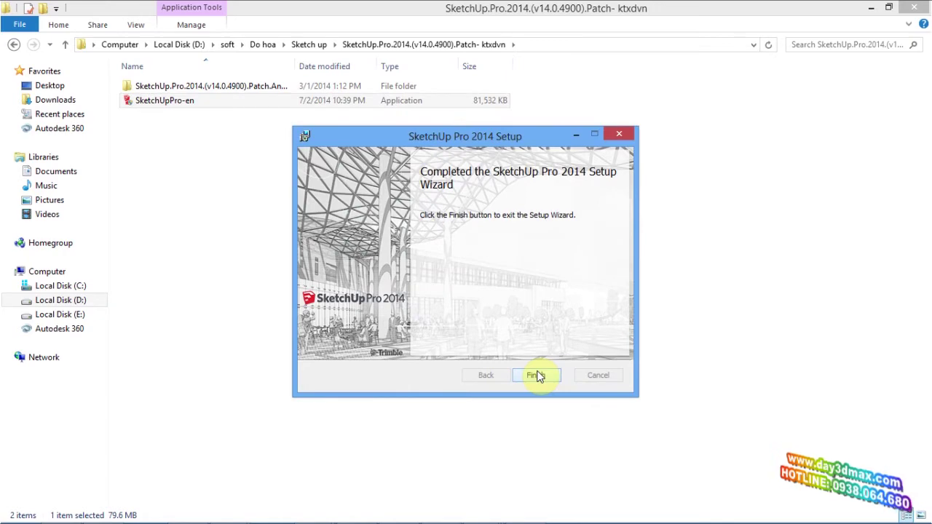
Finish the wizard, open Patch.And.Custom-MPT and run the sketchup.pro.2014 MPT patch.
left_click(536, 374)
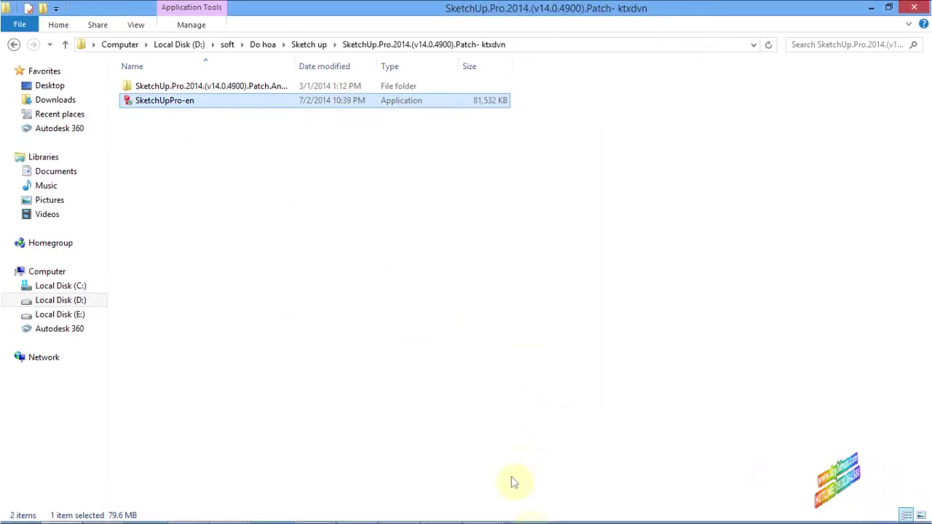
double_click(204, 87)
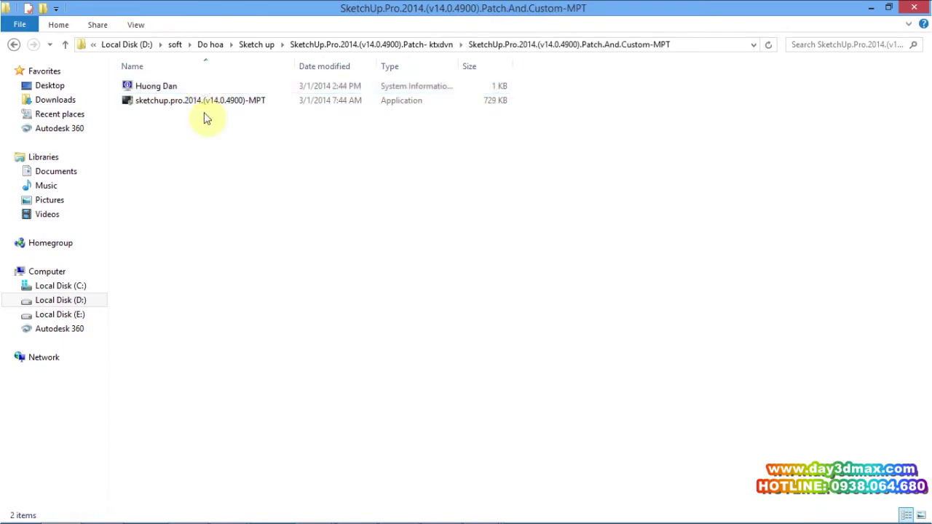
double_click(206, 106)
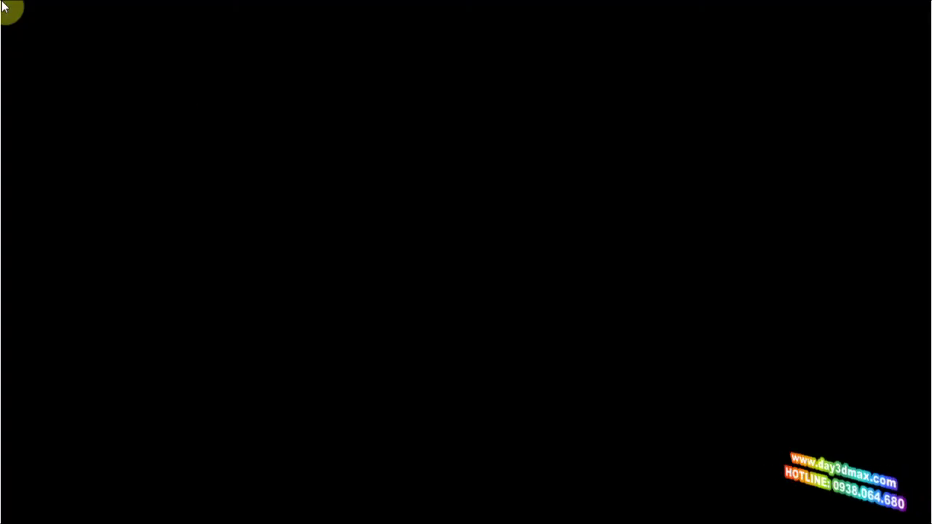
left_click(534, 289)
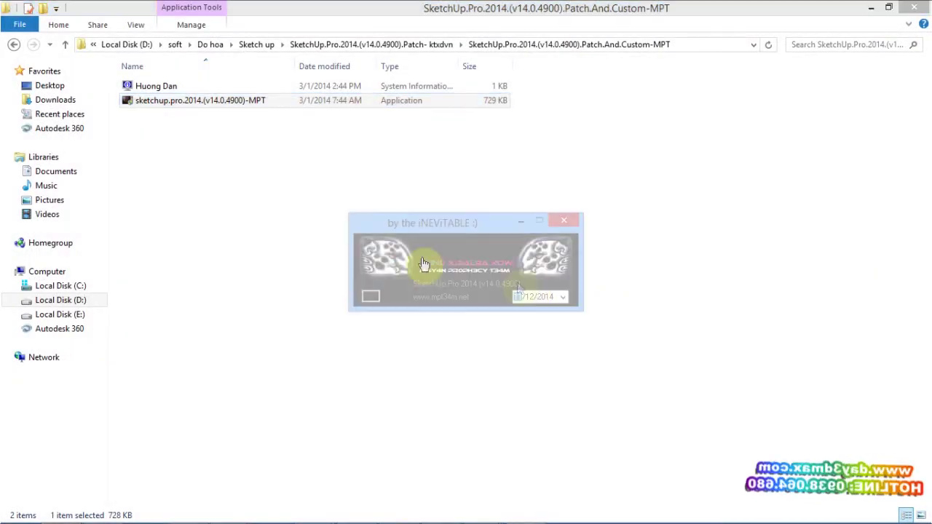
Patch SketchUp.exe by locating it in the D:\Sketch up 2014 folder.
left_click(381, 255)
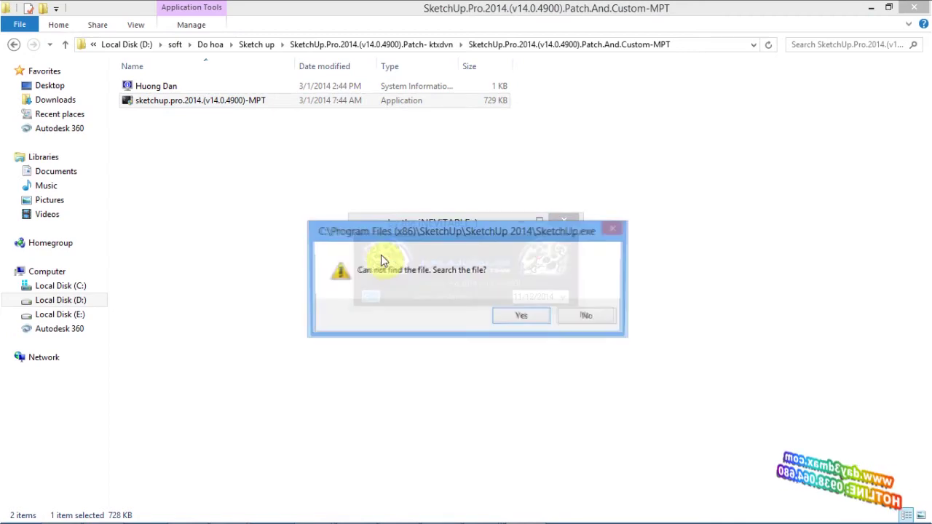
left_click(519, 318)
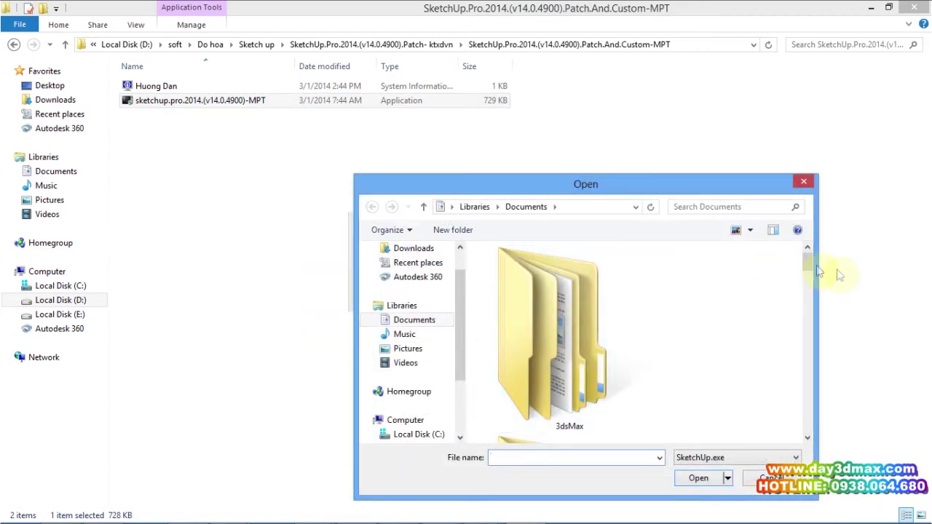
left_click_drag(808, 271, 804, 447)
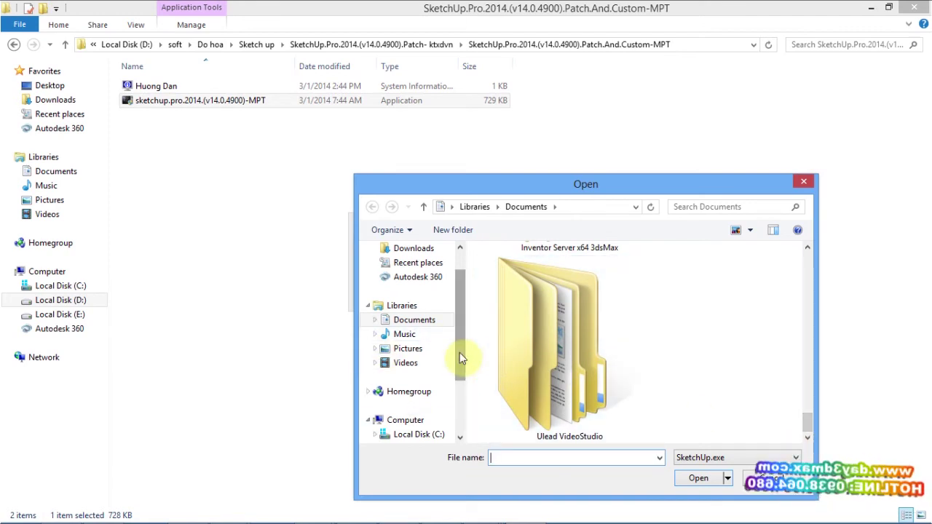
left_click_drag(459, 353, 454, 416)
left_click(419, 362)
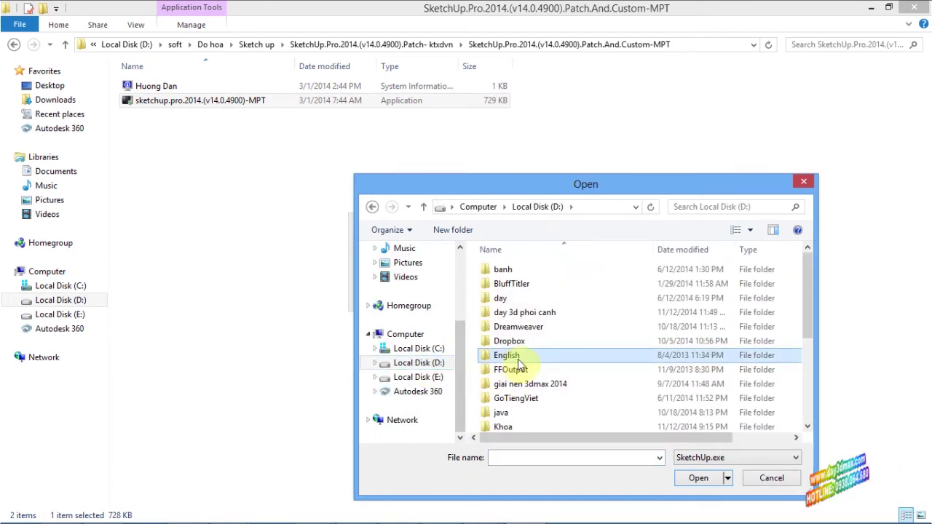
scroll(519, 366, "down", 4)
double_click(542, 397)
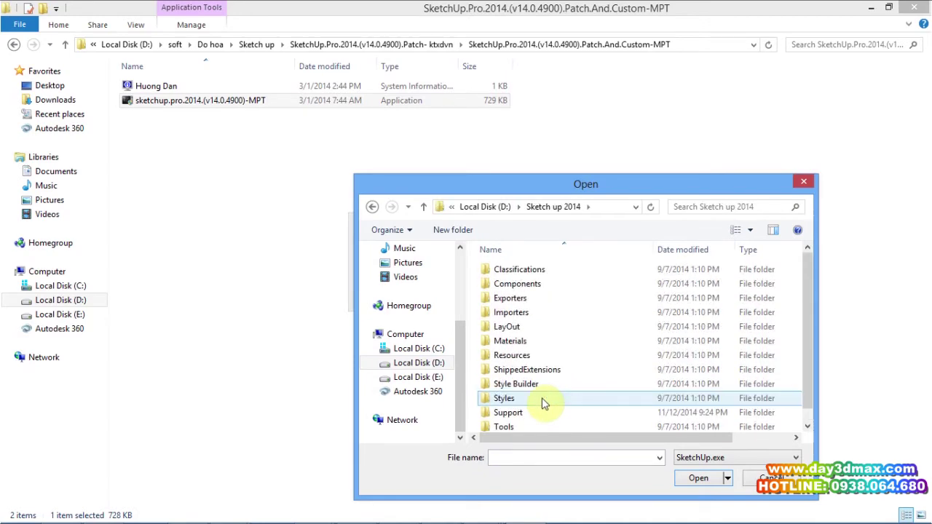
scroll(542, 398, "down", 1)
left_click(523, 423)
left_click(699, 478)
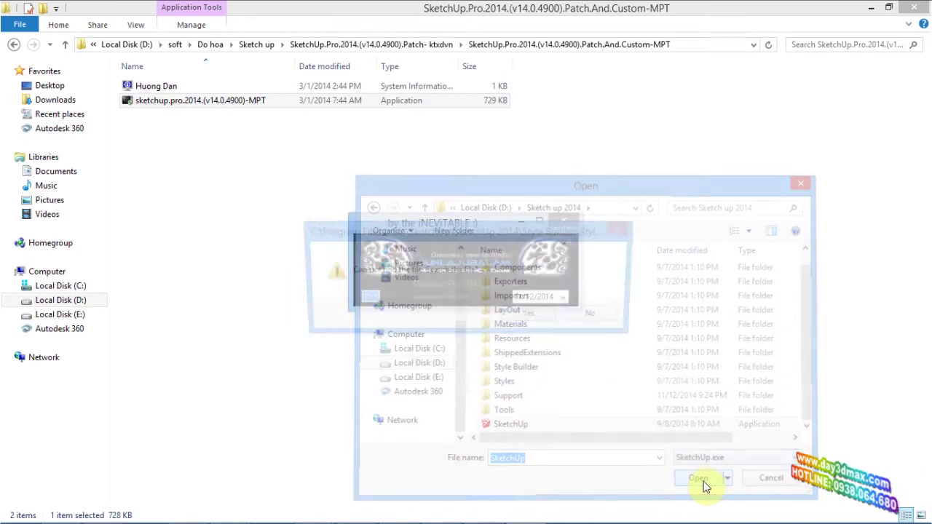
Patch Style Builder.exe from its folder inside D:\Sketch up 2014.
left_click(532, 316)
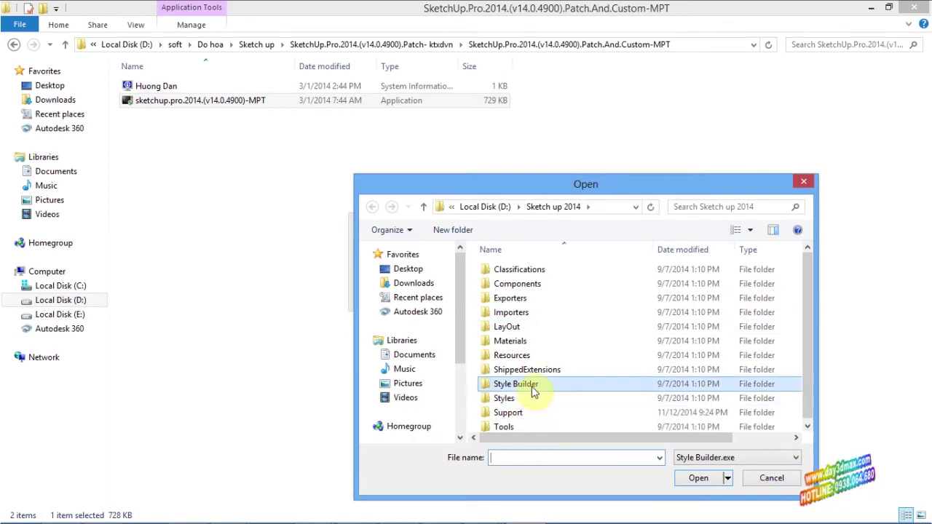
double_click(526, 384)
double_click(516, 284)
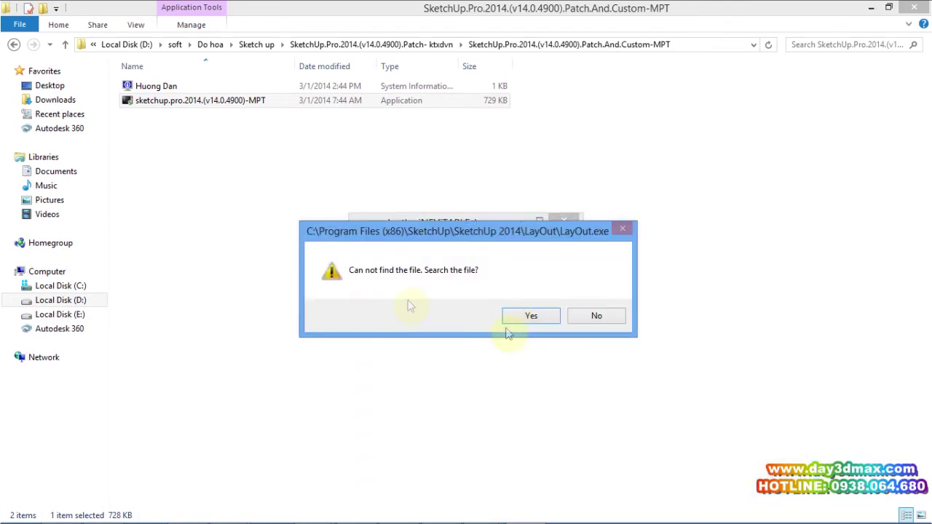
Patch LayOut.exe from the LayOut folder, then close the patcher and show the desktop.
left_click(532, 316)
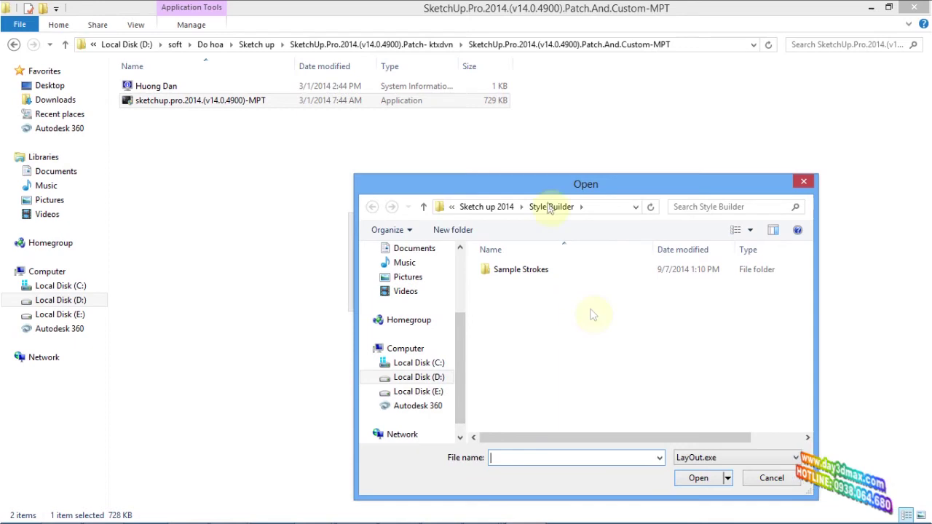
left_click(500, 207)
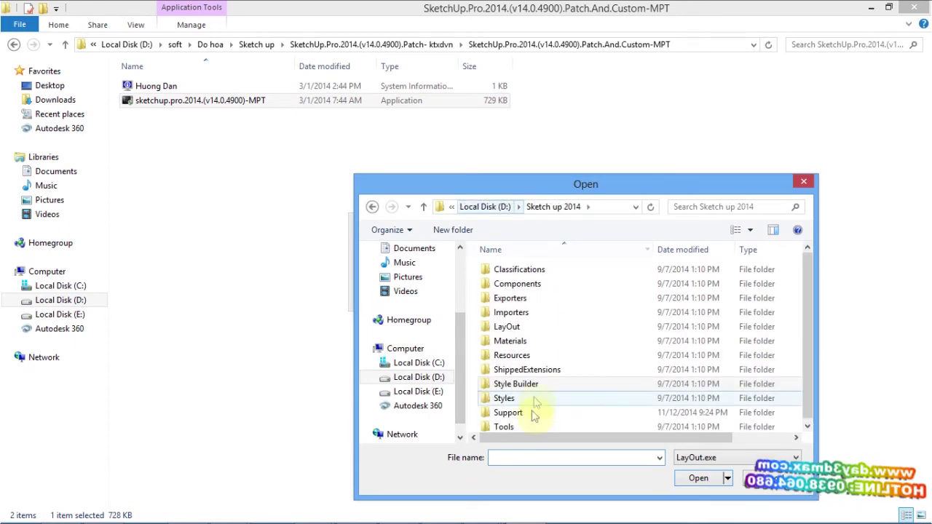
double_click(520, 327)
left_click(507, 273)
double_click(508, 273)
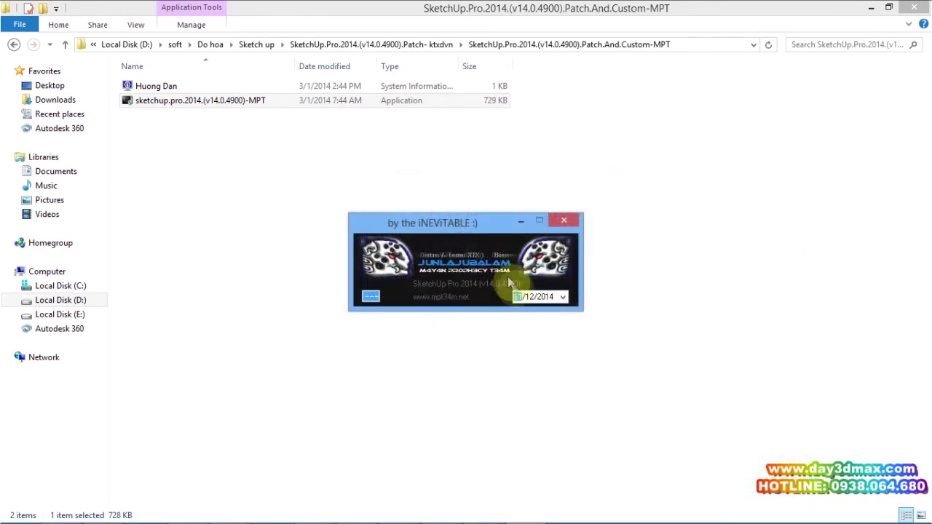
left_click(561, 218)
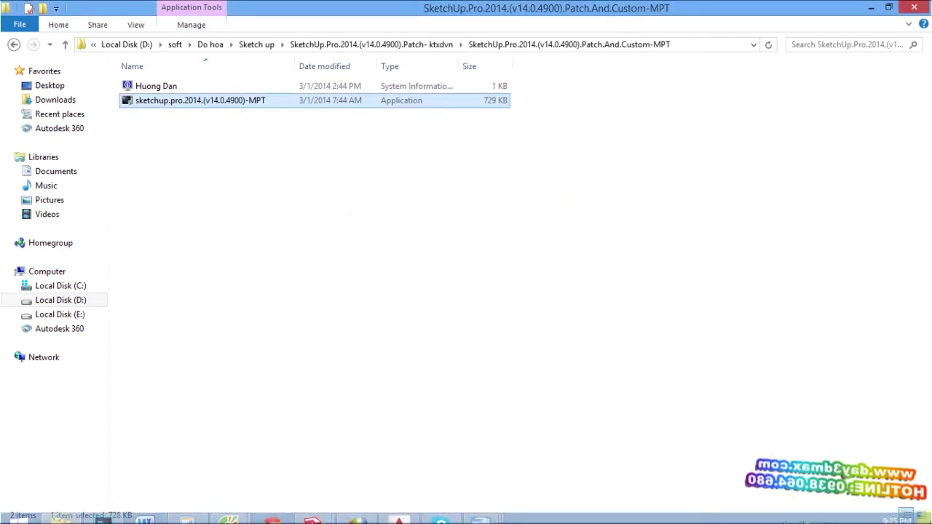
left_click(930, 523)
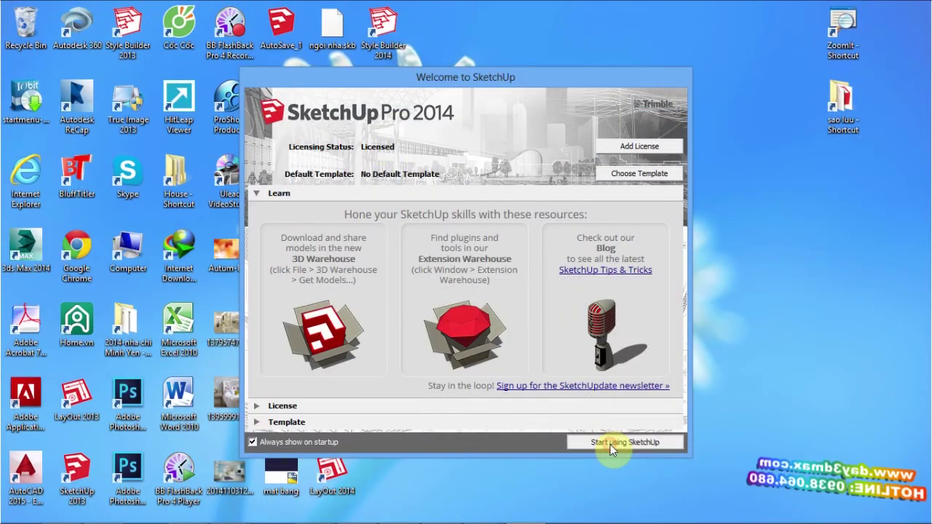
Set Architectural Design - Millimeters as the default template and start SketchUp with it.
left_click(616, 442)
left_click(486, 304)
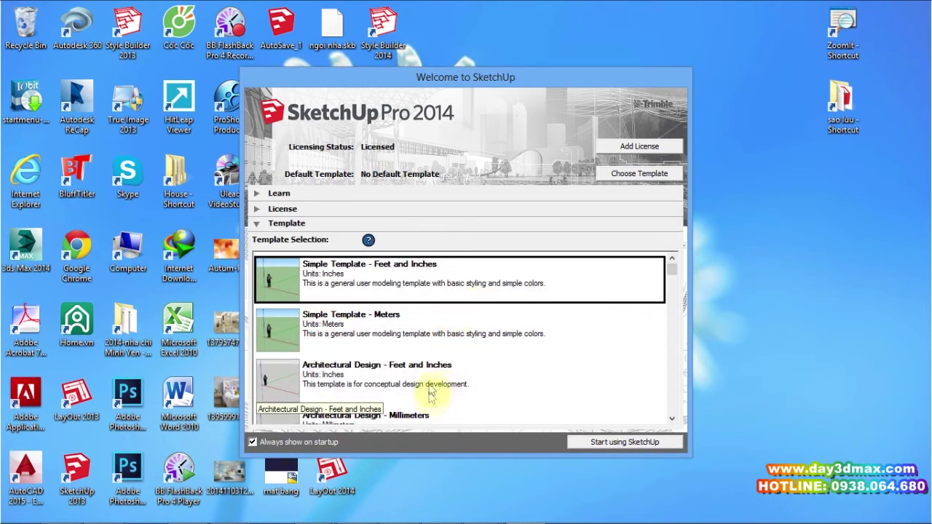
left_click(401, 416)
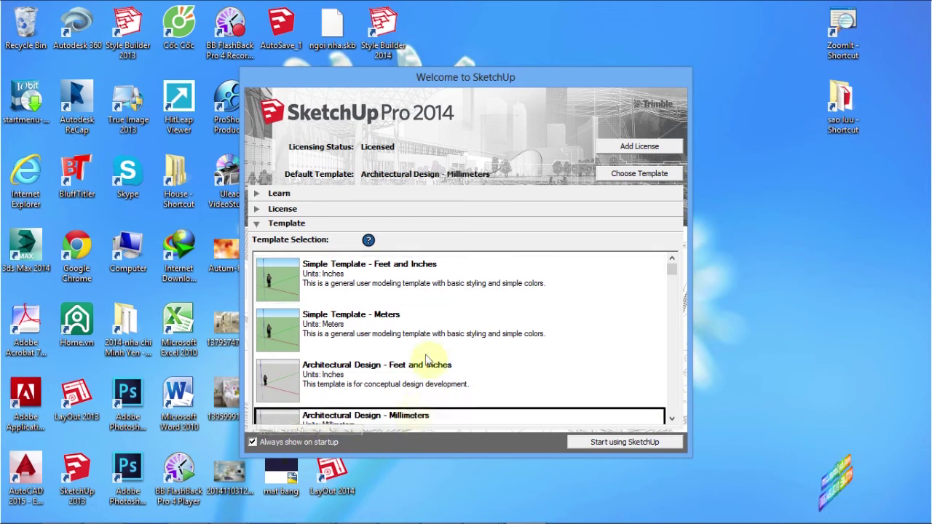
left_click(626, 448)
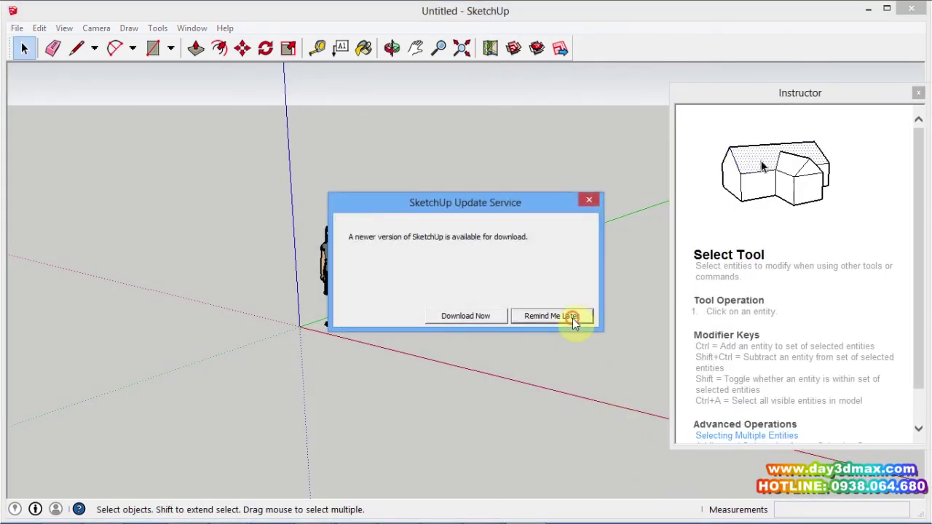
Choose Remind Me Later on the update offer and close the Instructor panel.
left_click(572, 317)
left_click(919, 93)
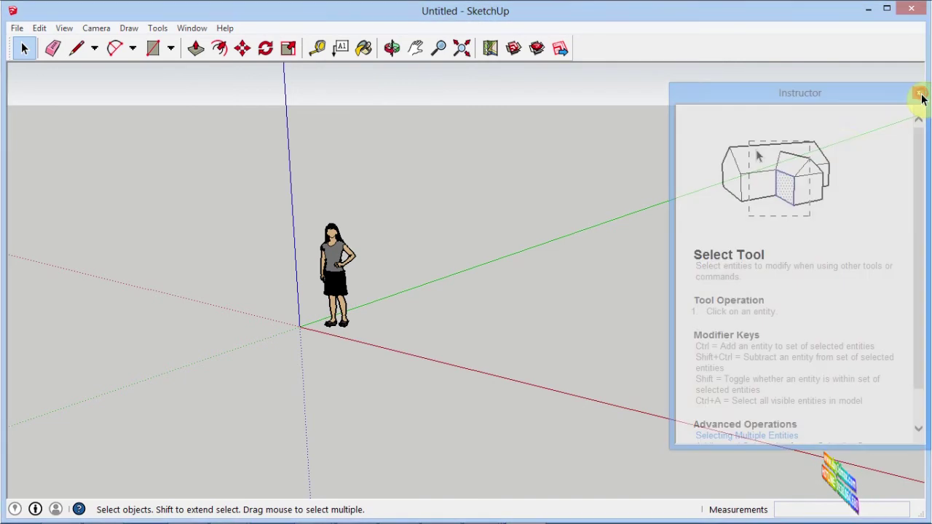